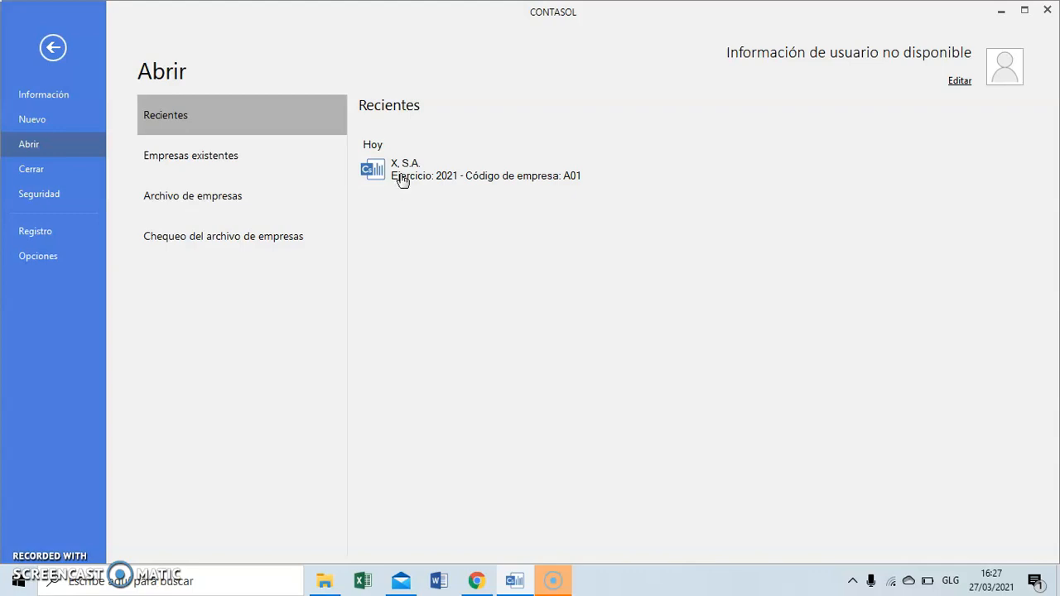
Open the company X, S.A. for fiscal year 2021 and display the linked-process (Procesos enlazados) options for journal entry.
left_click(402, 178)
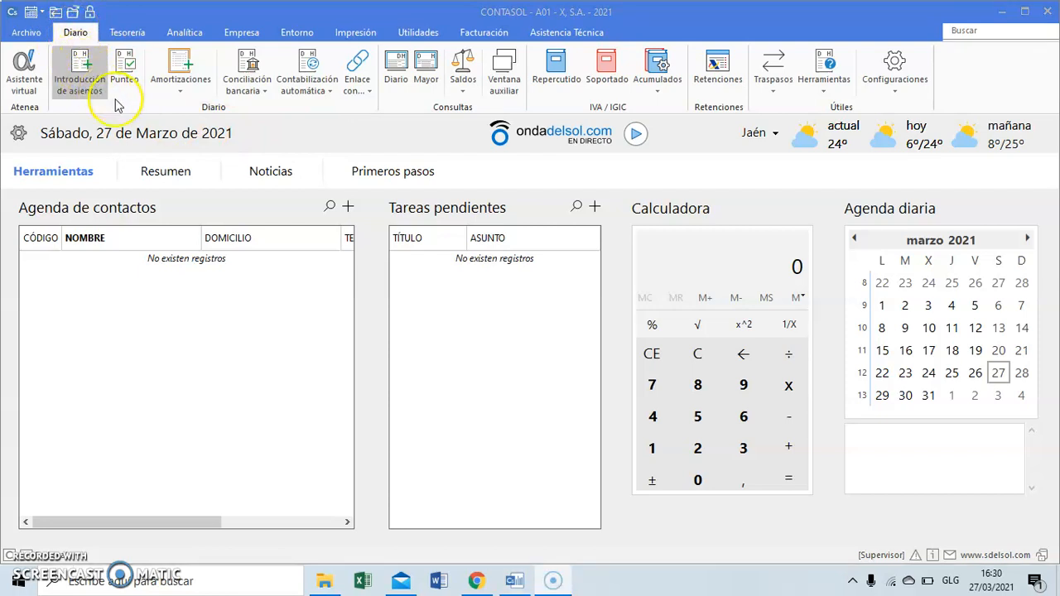
left_click(896, 92)
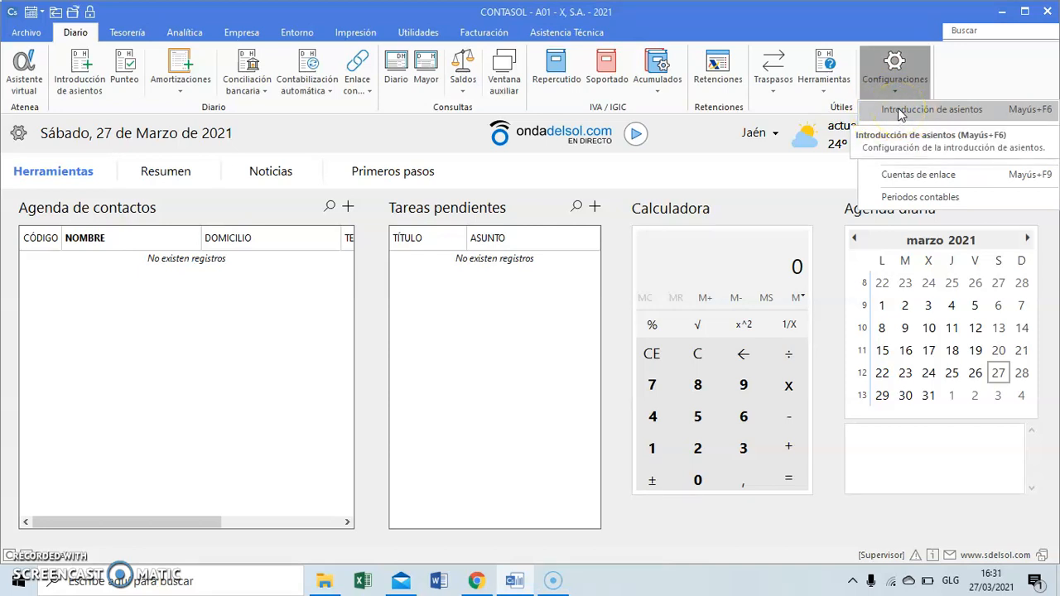
left_click(900, 112)
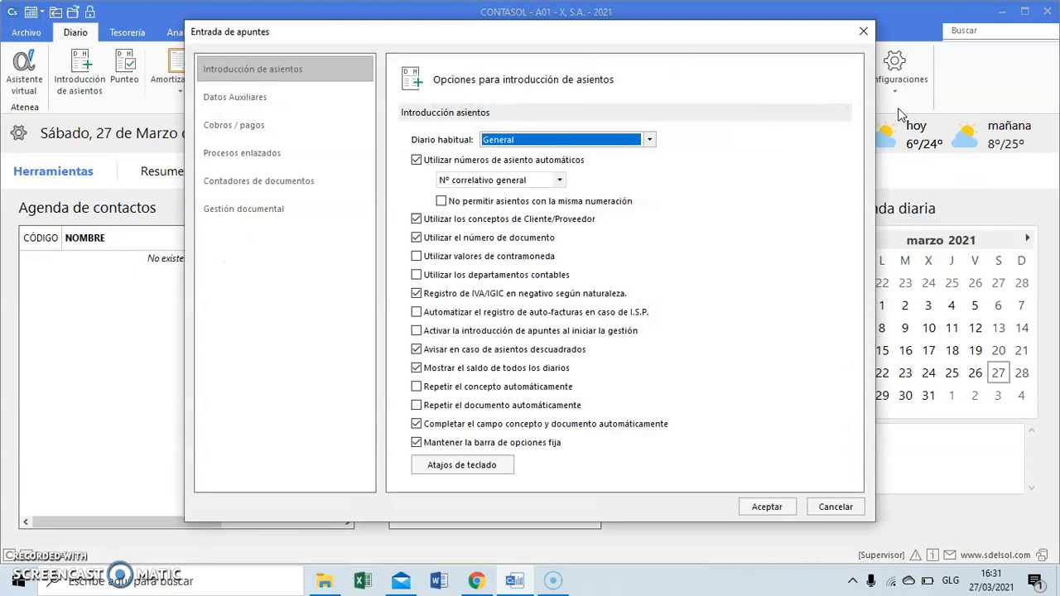
left_click(247, 159)
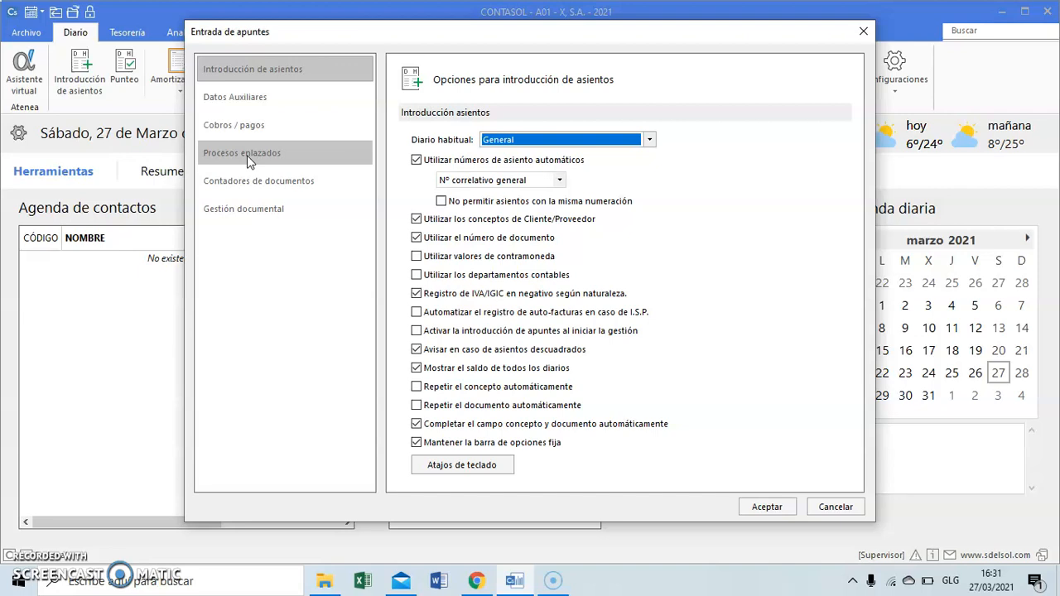
left_click(246, 155)
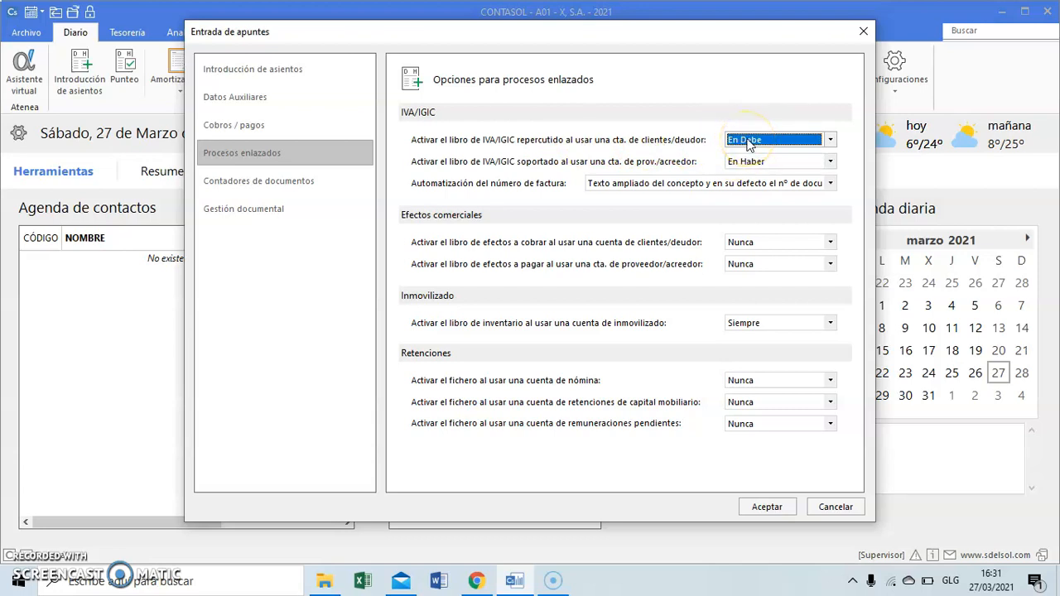
Choose En Debe for the IVA repercutido book and set both the receivable and payable effects books to Preguntar.
left_click(830, 140)
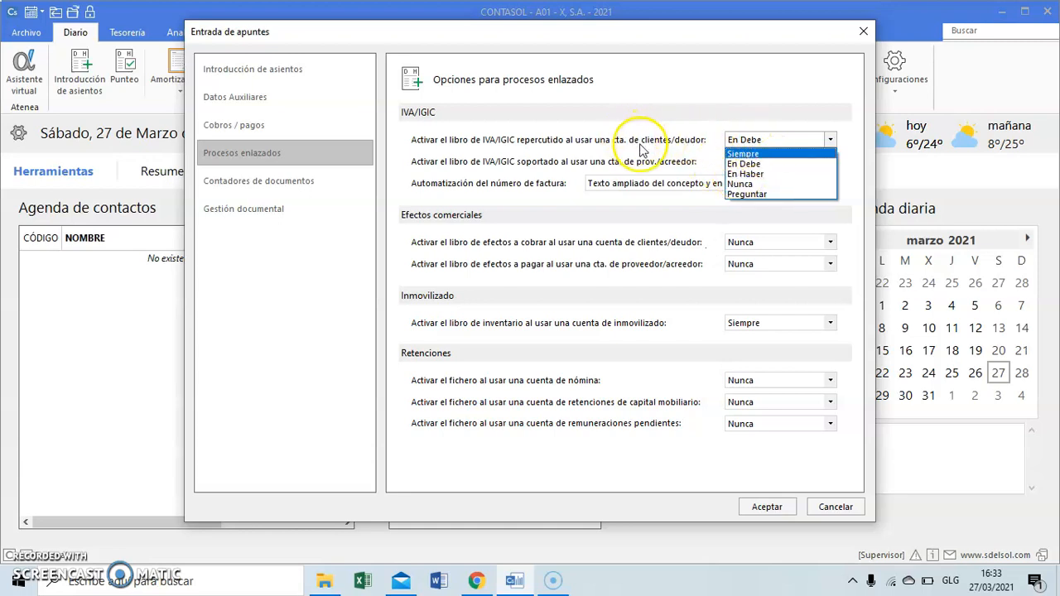
left_click(752, 165)
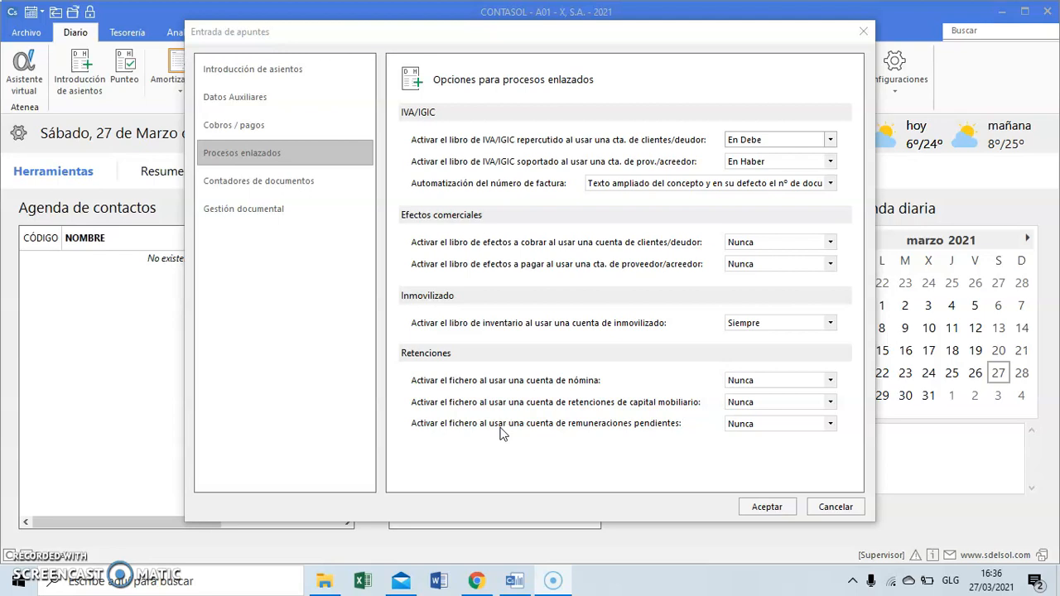
left_click(831, 244)
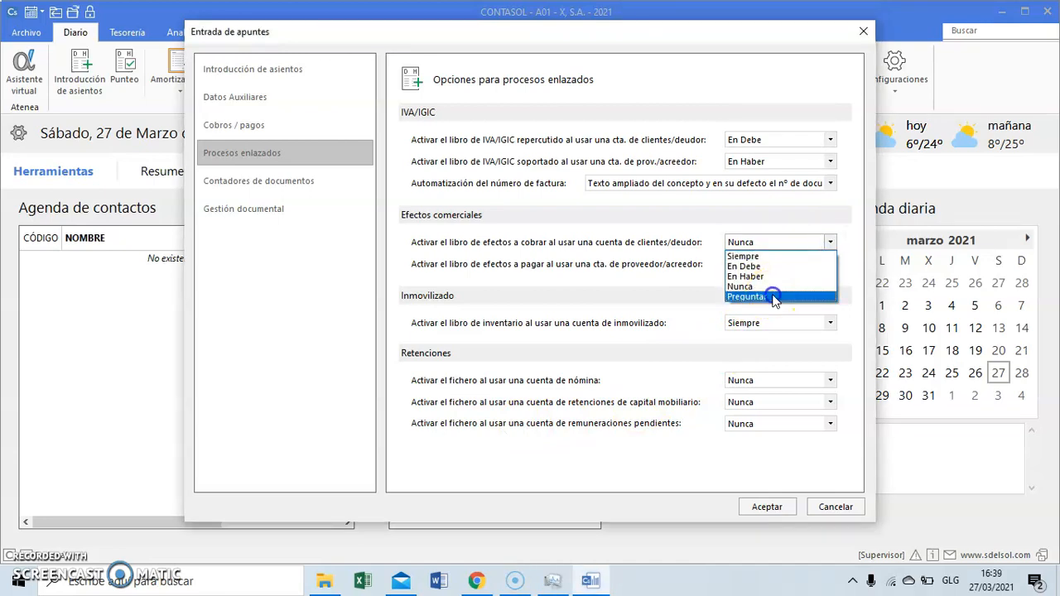
left_click(771, 296)
left_click(828, 266)
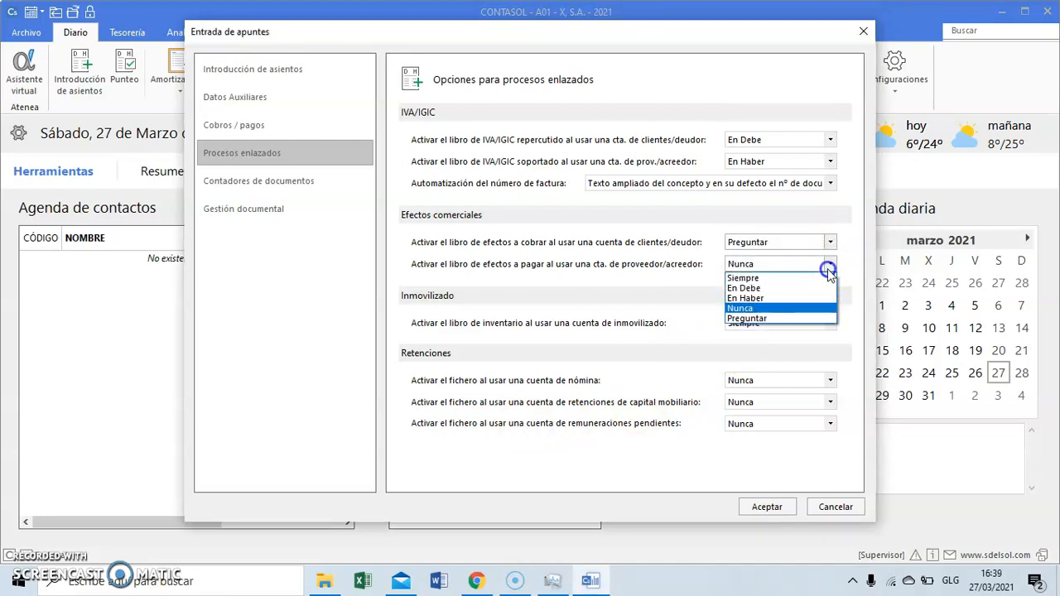
left_click(778, 319)
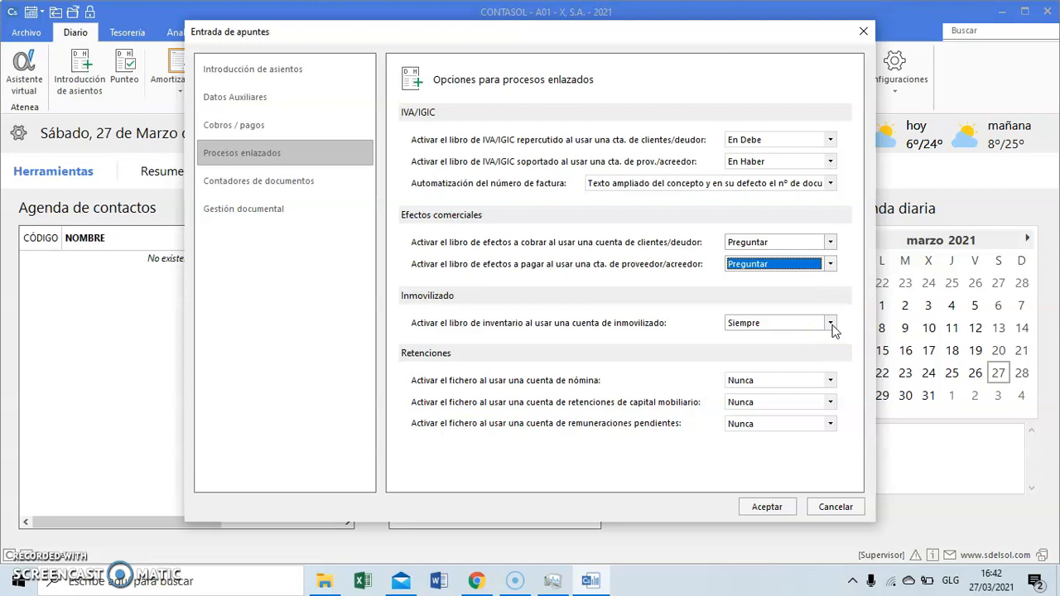
Set the inventory book activation for fixed-asset accounts to Nunca and accept the journal entry configuration.
left_click(831, 324)
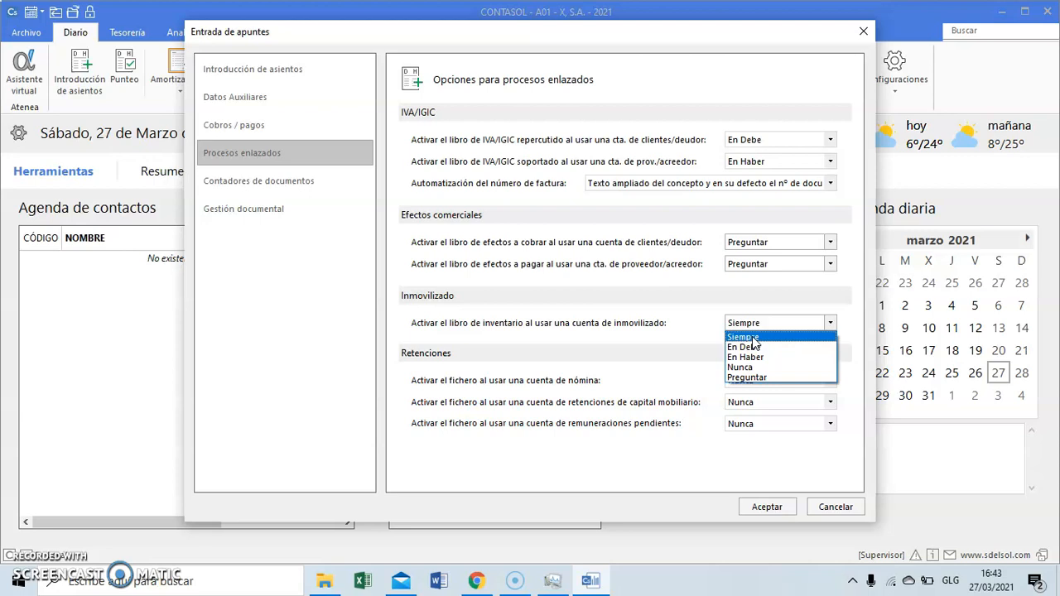
left_click(739, 367)
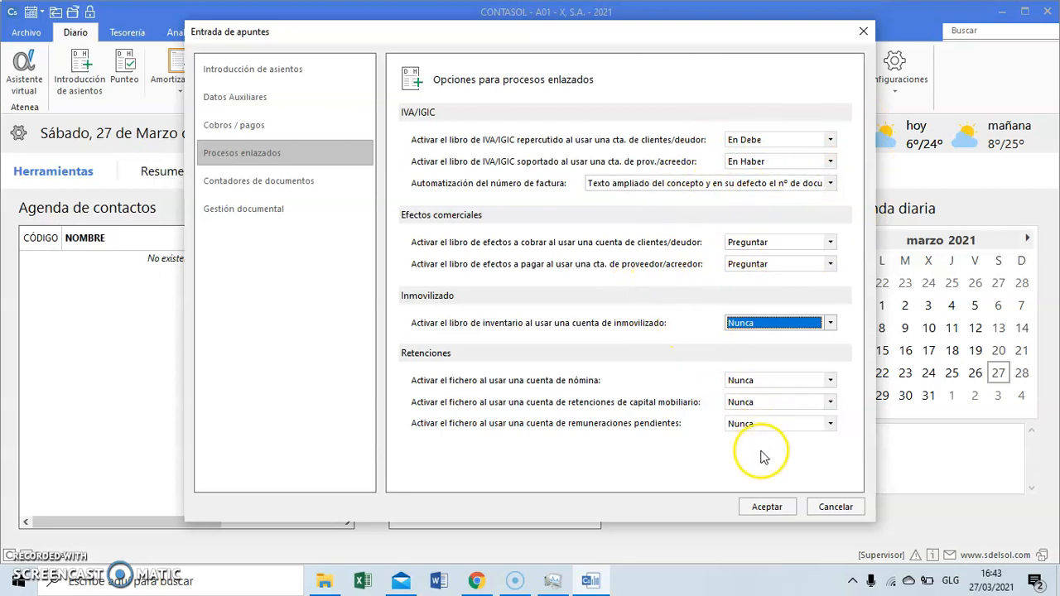
left_click(767, 506)
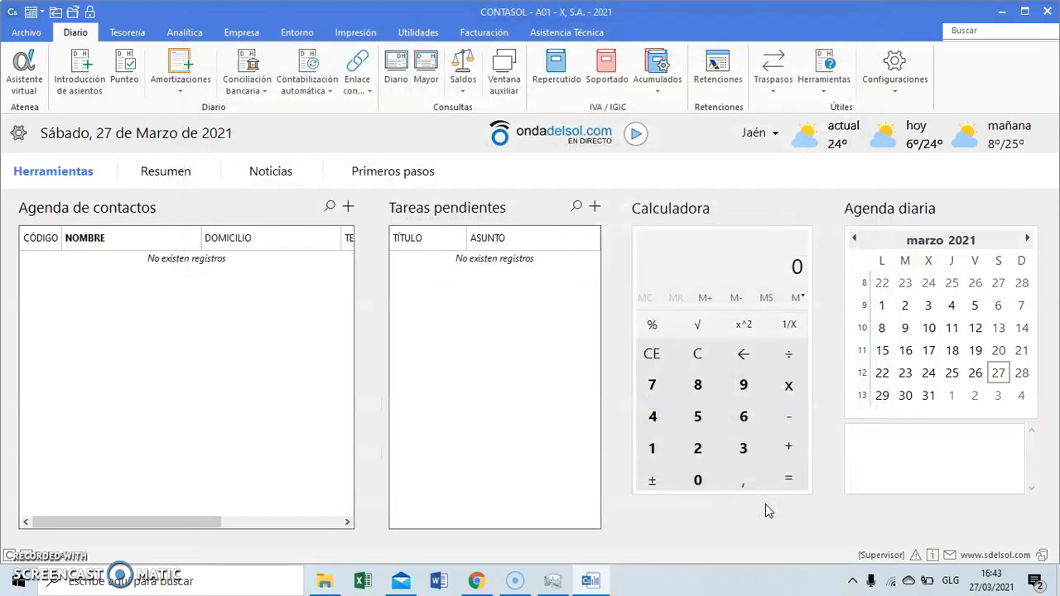
Open the link accounts configuration (Cuentas de enlace) and review the accounts for Libro IVA Repercutido, Libro IVA Soportado and Efectos a pagar.
left_click(898, 74)
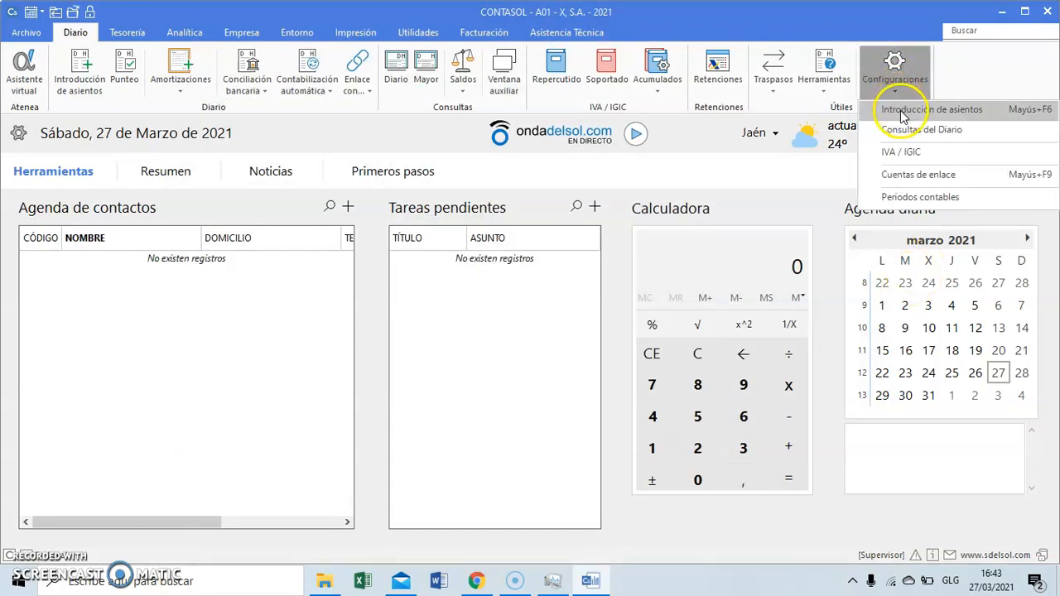
left_click(899, 177)
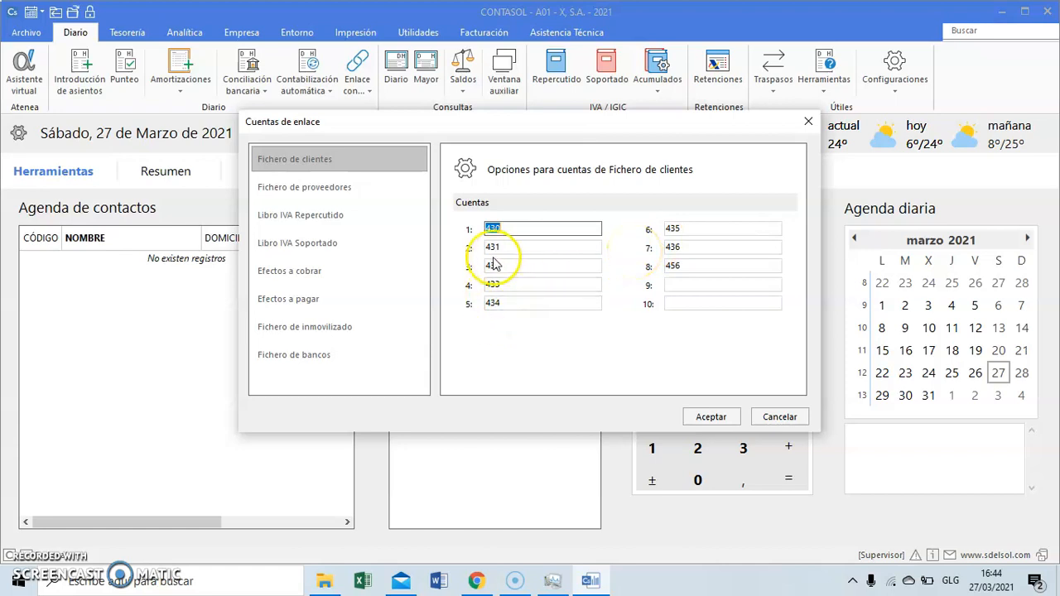
left_click(308, 217)
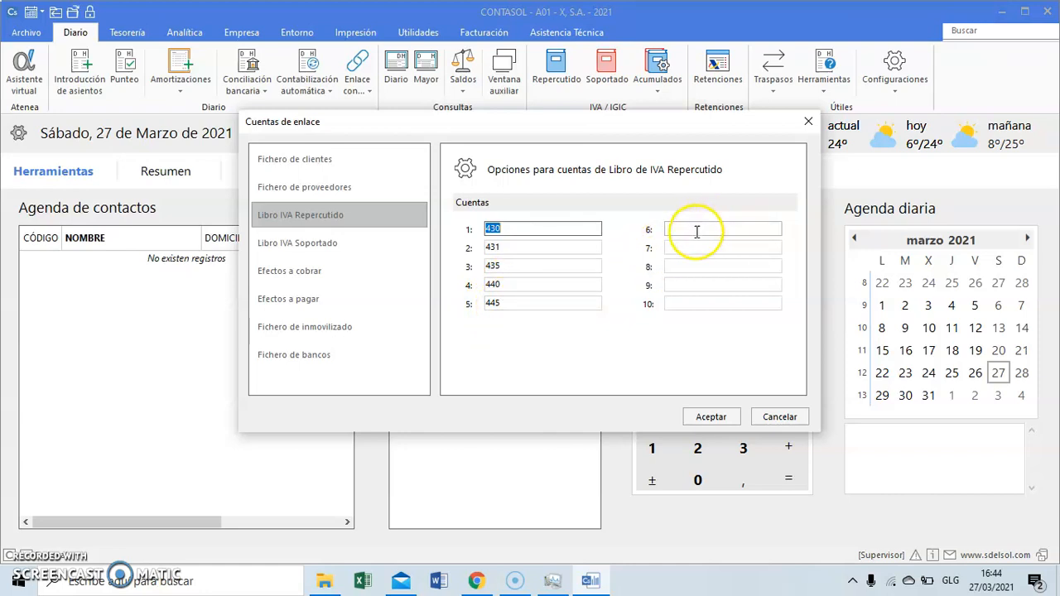
left_click(311, 248)
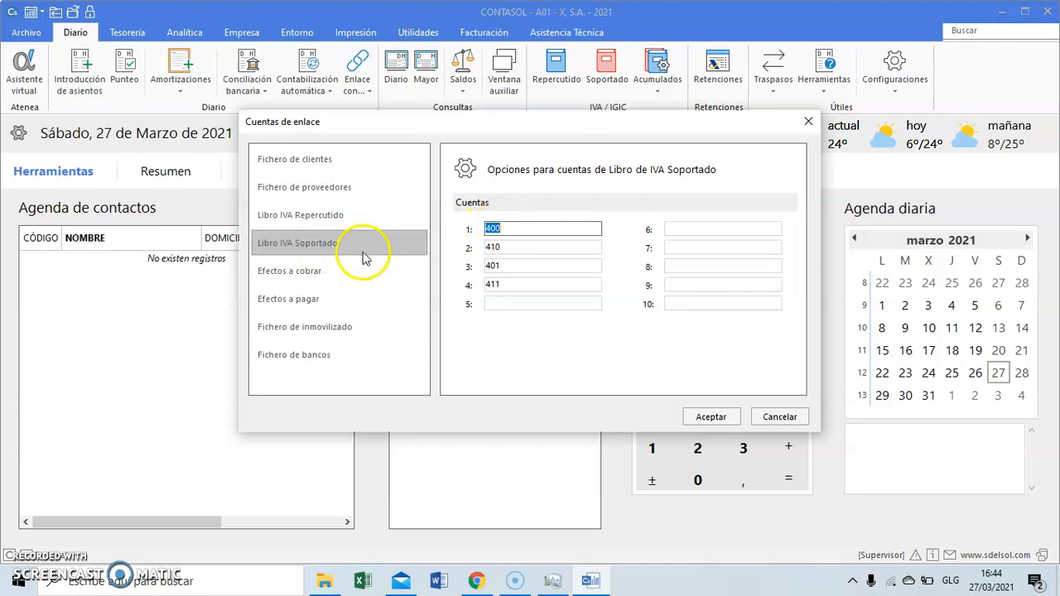
left_click(405, 244)
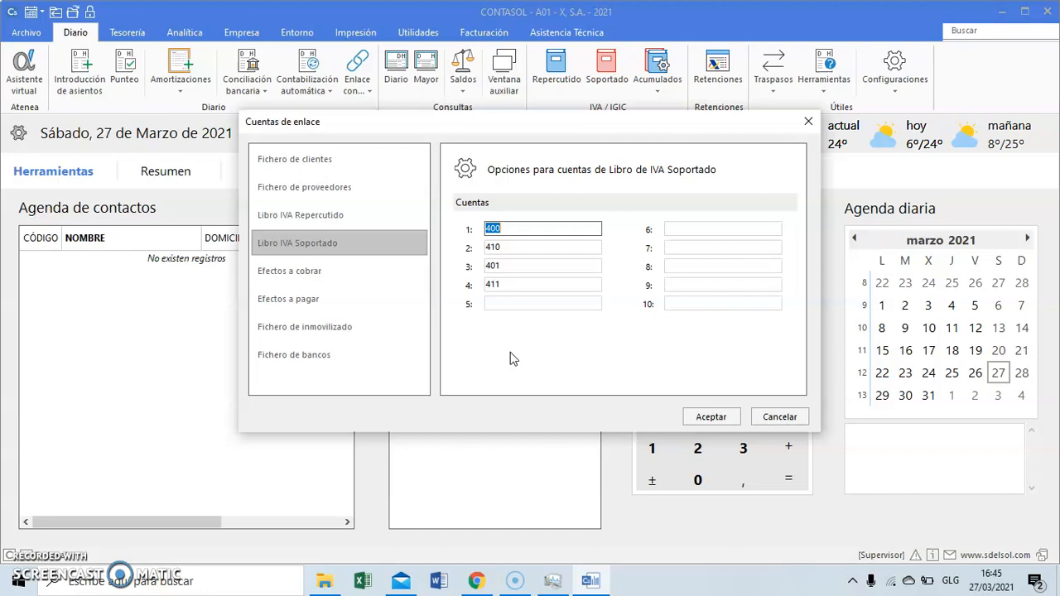
left_click(315, 303)
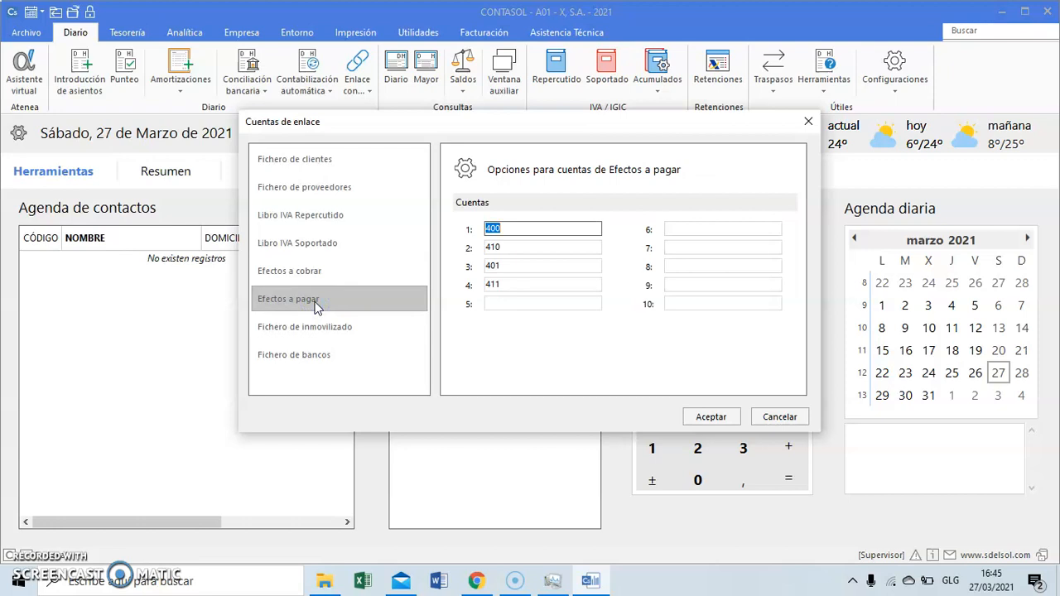
In Libro IVA Soportado, enter 523, 173, 525 and 175 as link accounts 5 to 8.
left_click(308, 246)
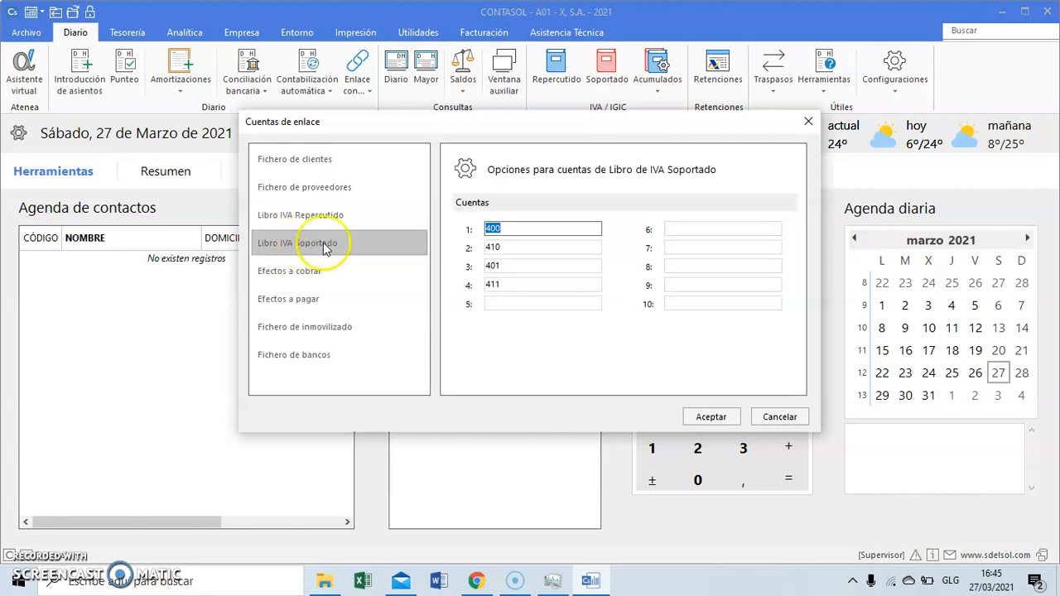
left_click(500, 303)
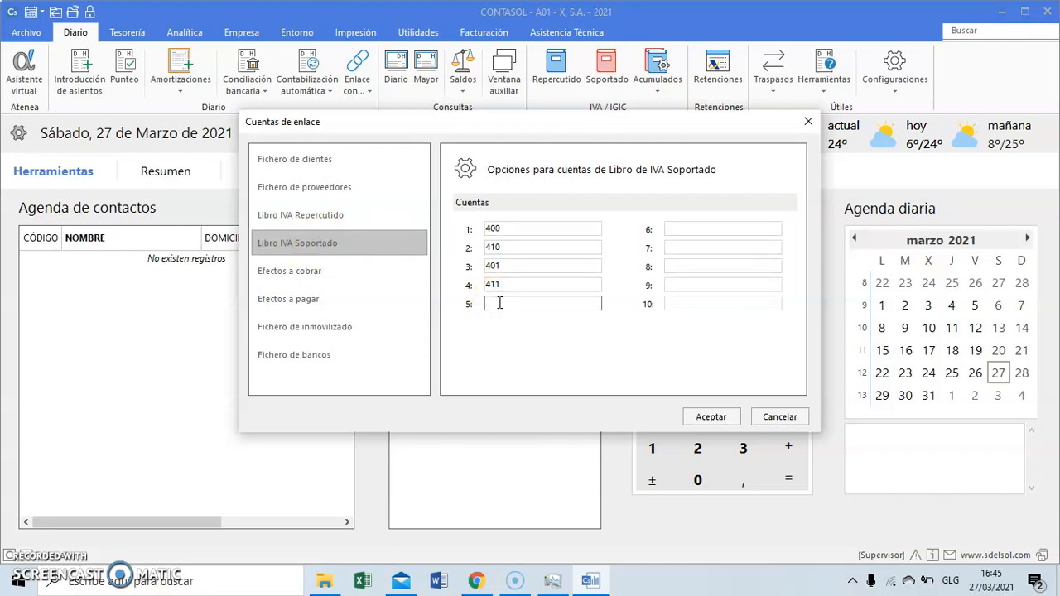
left_click(491, 303)
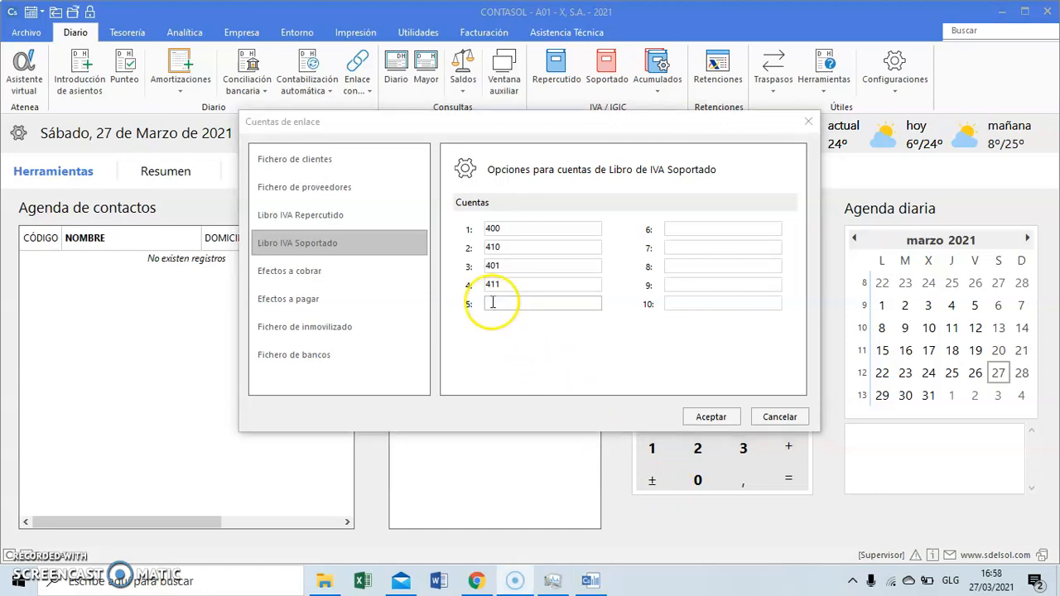
left_click(491, 304)
left_click(491, 306)
type("523")
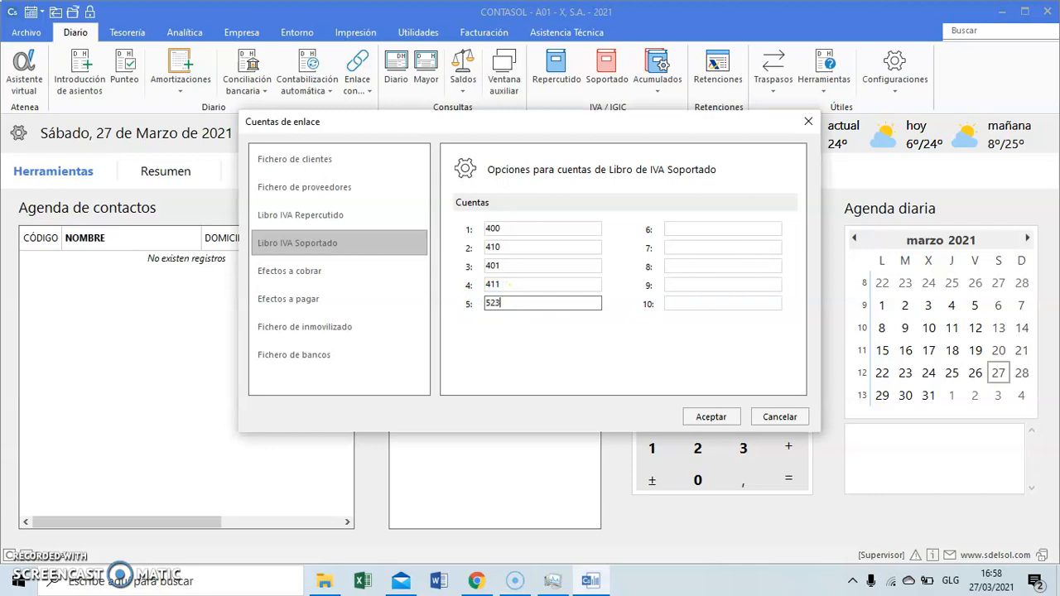
left_click(672, 228)
type("173")
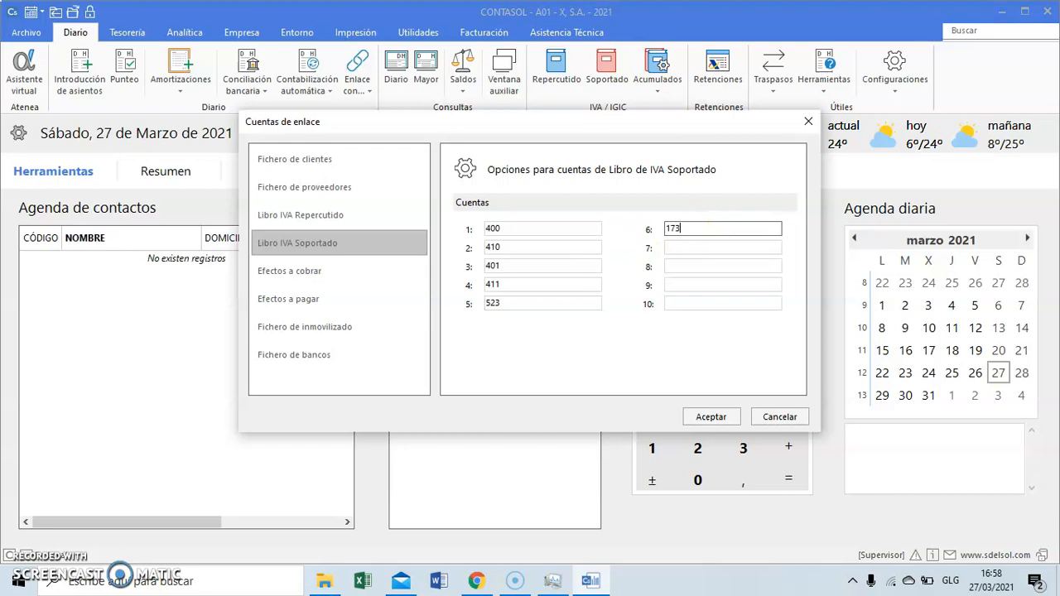
left_click(675, 248)
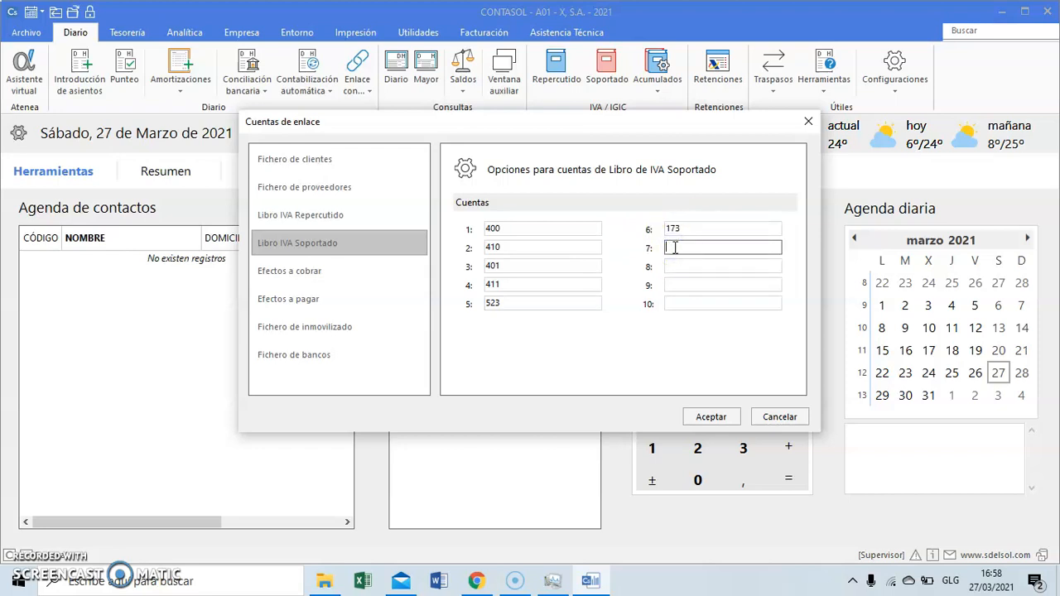
type("525")
left_click(677, 265)
type("1")
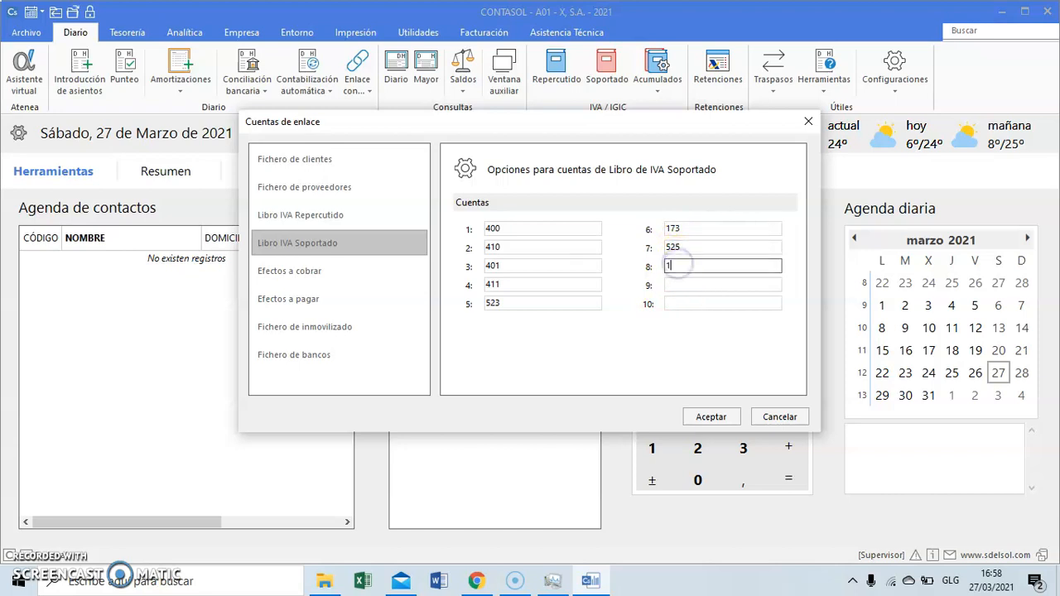
type("75")
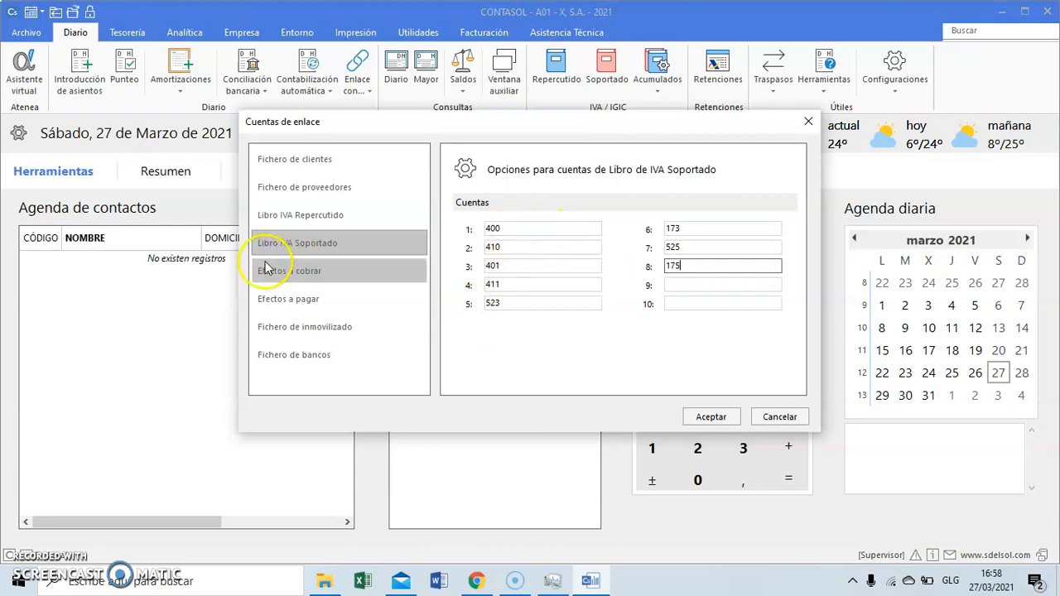
In Efectos a pagar, enter 523, 173, 525, 175, 524 and 174 as link accounts 5 to 10.
left_click(301, 306)
left_click(487, 303)
type("523")
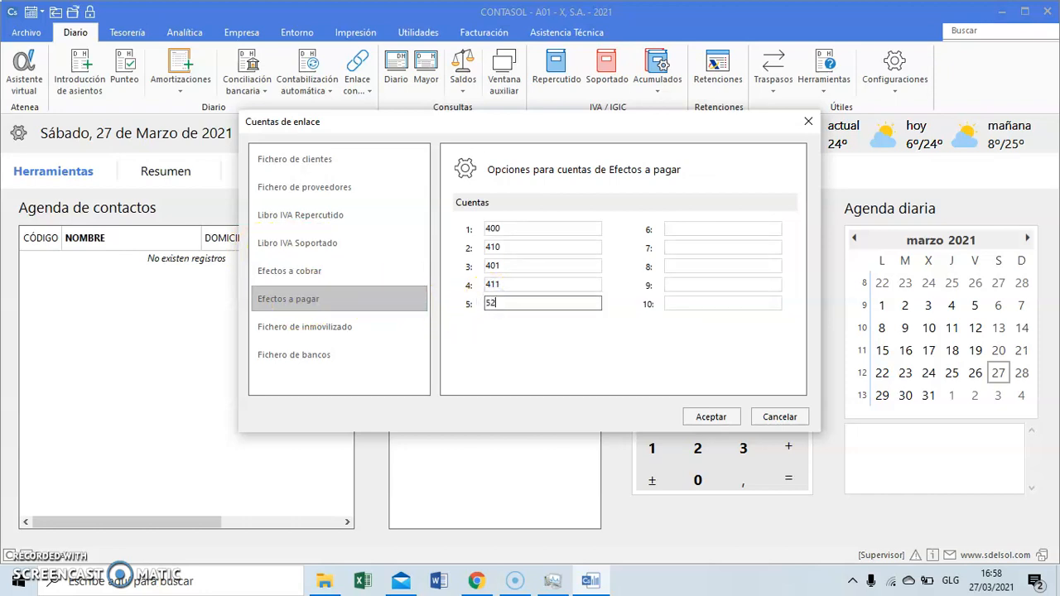
left_click(679, 230)
type("173")
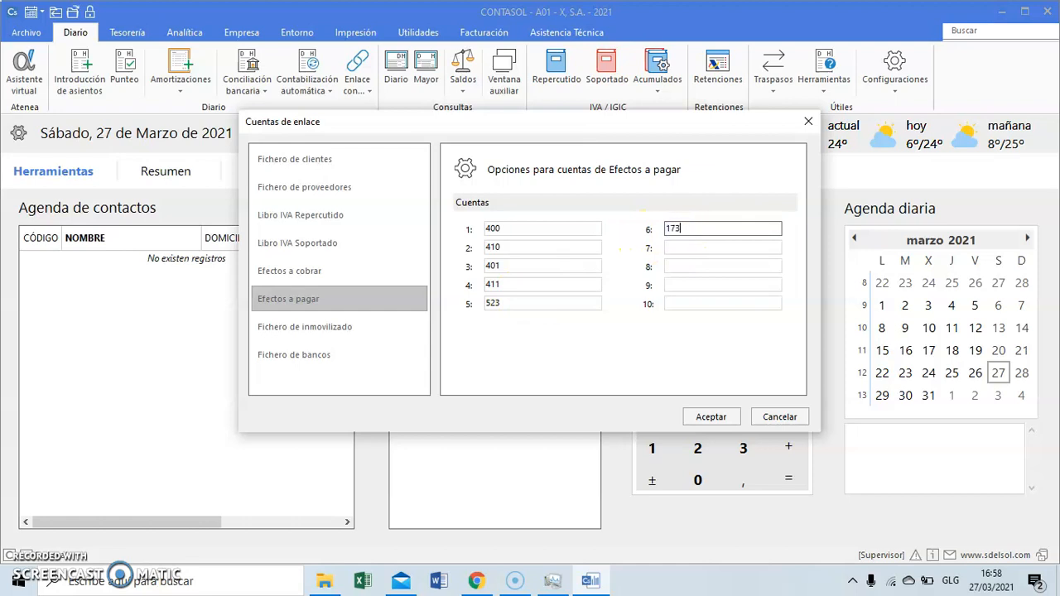
left_click(669, 248)
type("525")
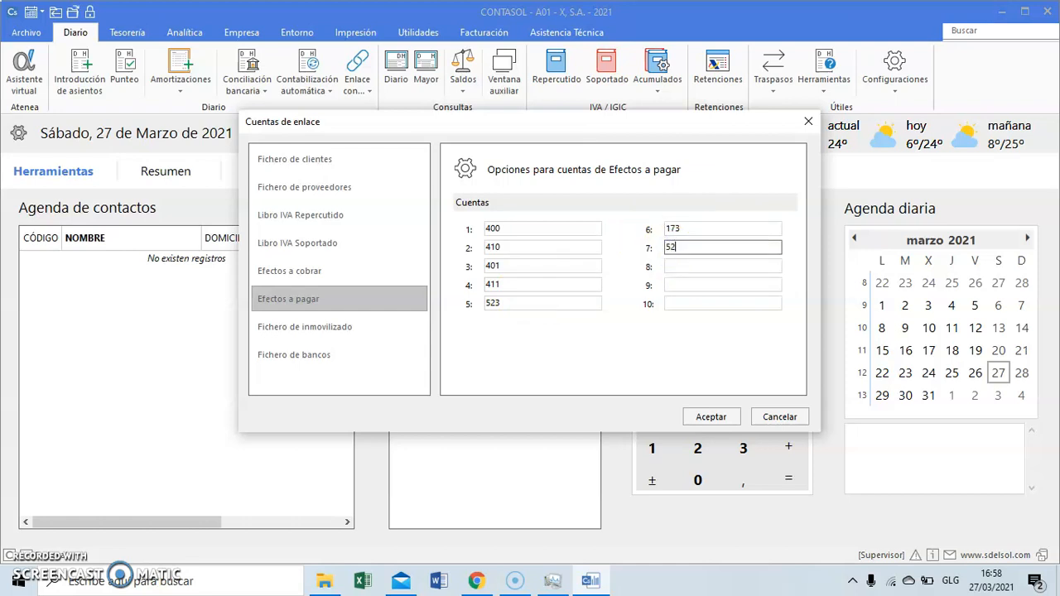
left_click(679, 265)
type("175")
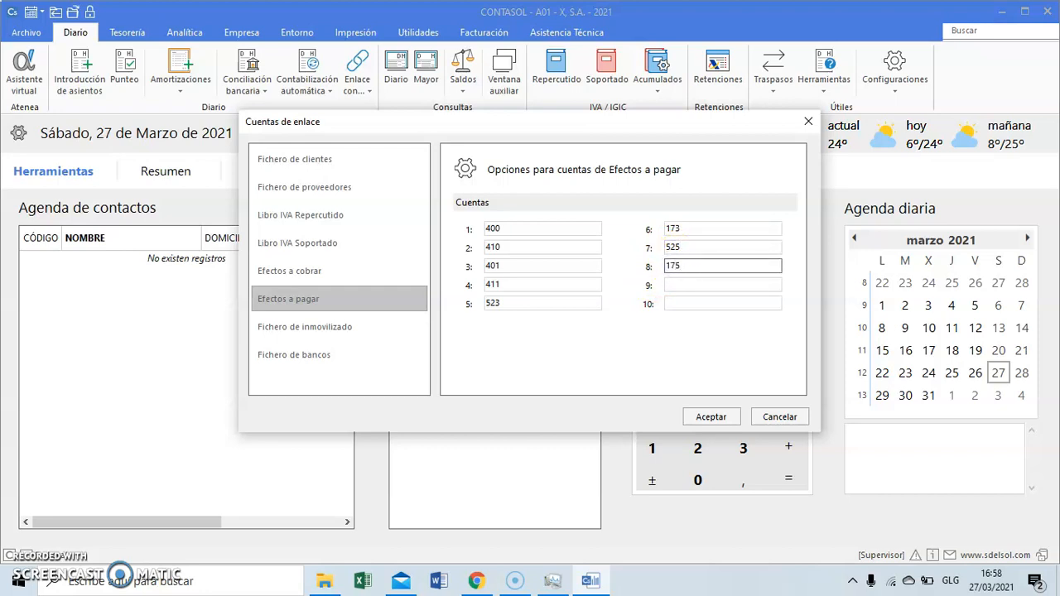
left_click(672, 284)
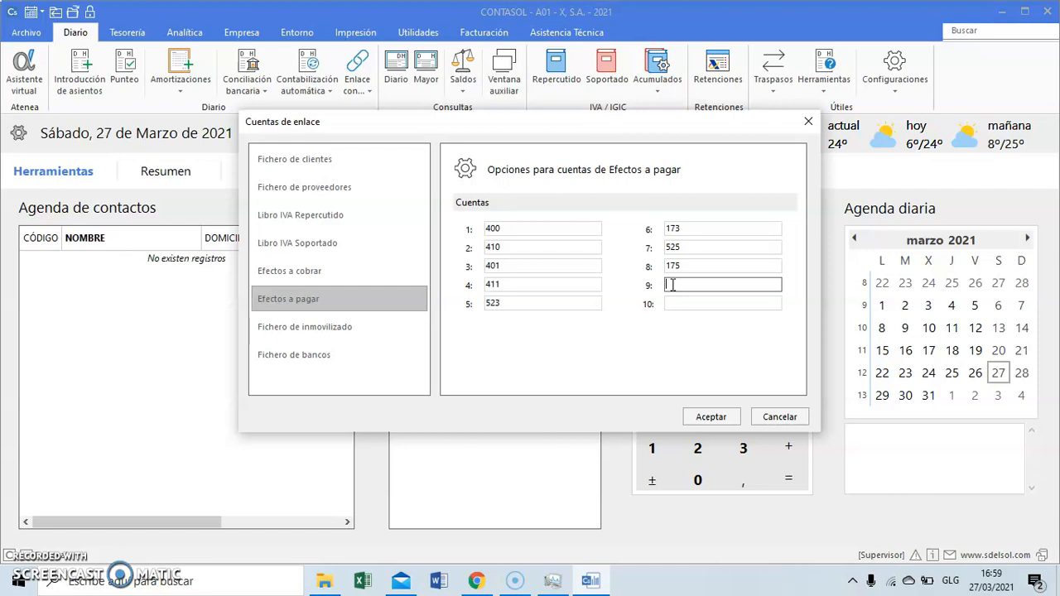
type("524")
left_click(677, 300)
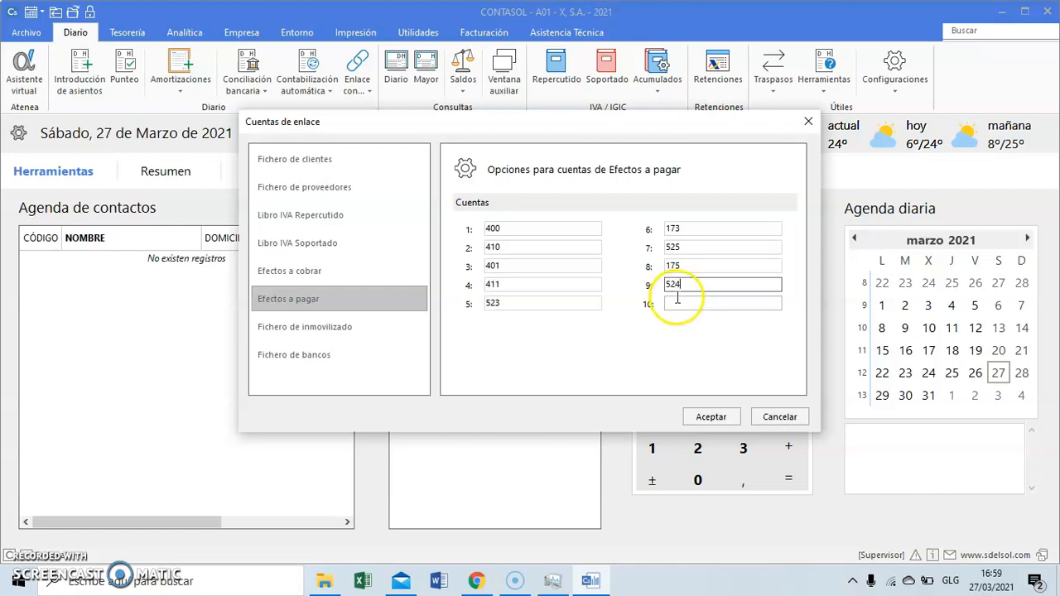
type("174")
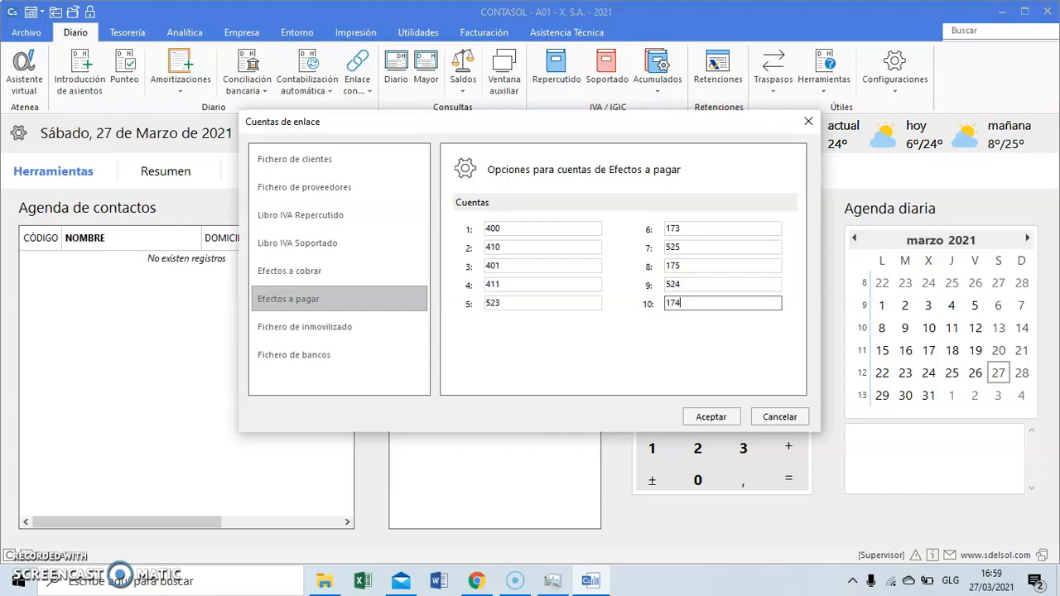
Add 524 and 174 as link accounts 9 and 10 of Libro IVA Soportado and accept the link accounts configuration.
left_click(333, 245)
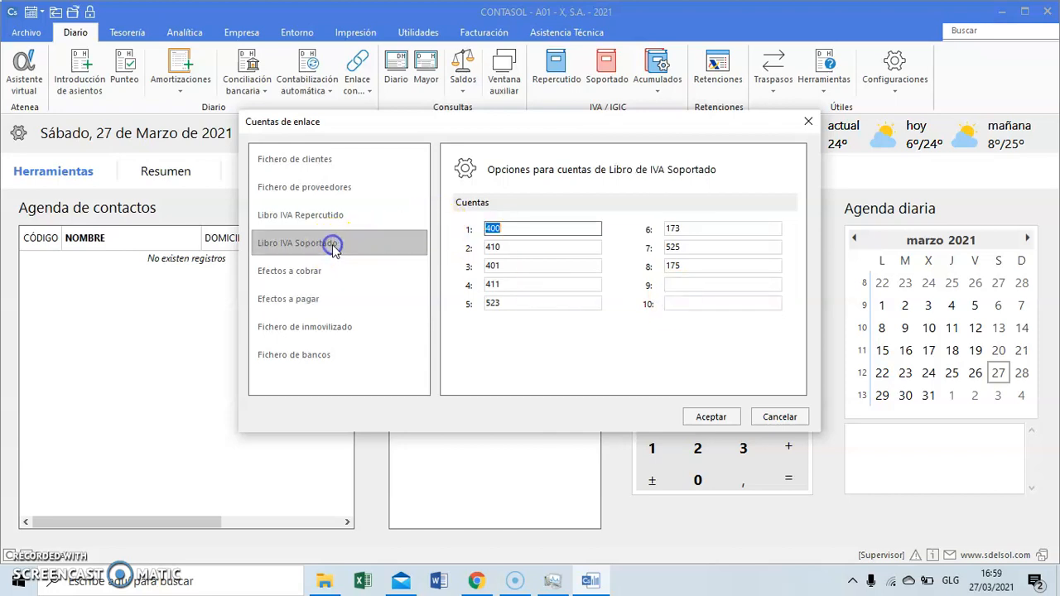
left_click(676, 286)
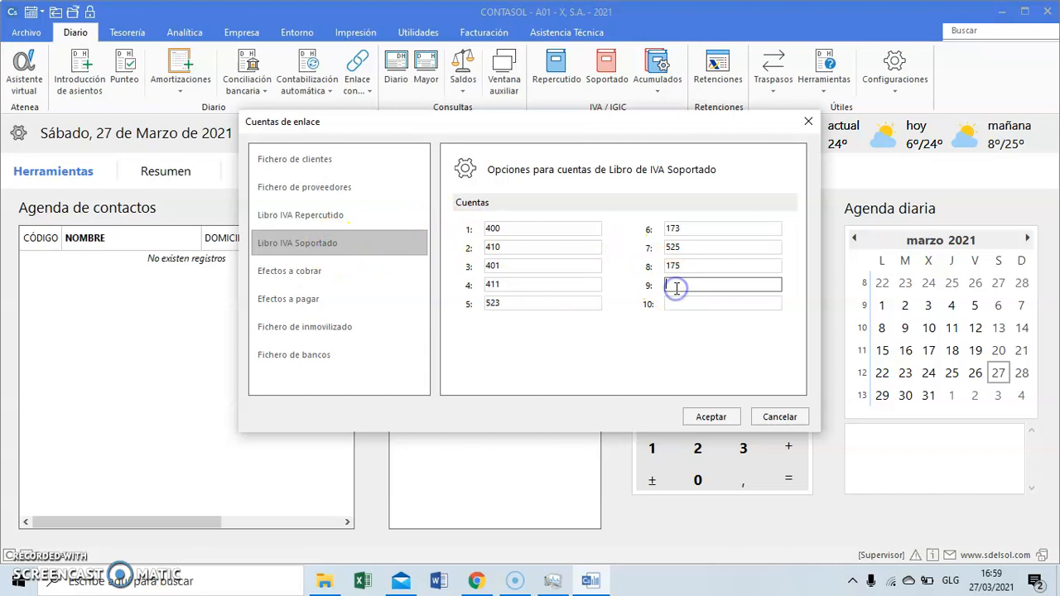
type("524")
left_click(686, 303)
type("174")
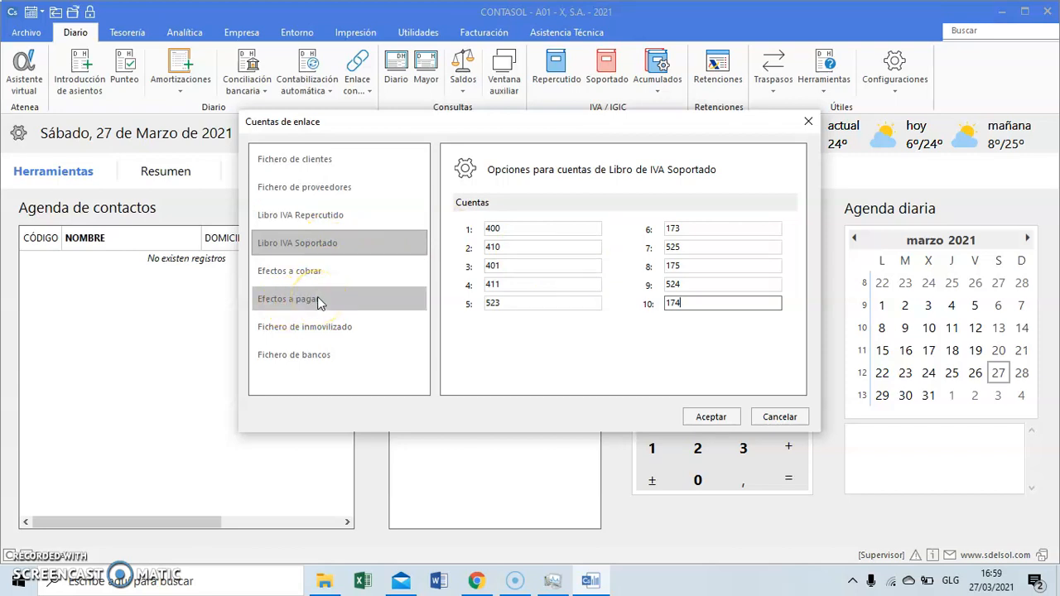
left_click(710, 417)
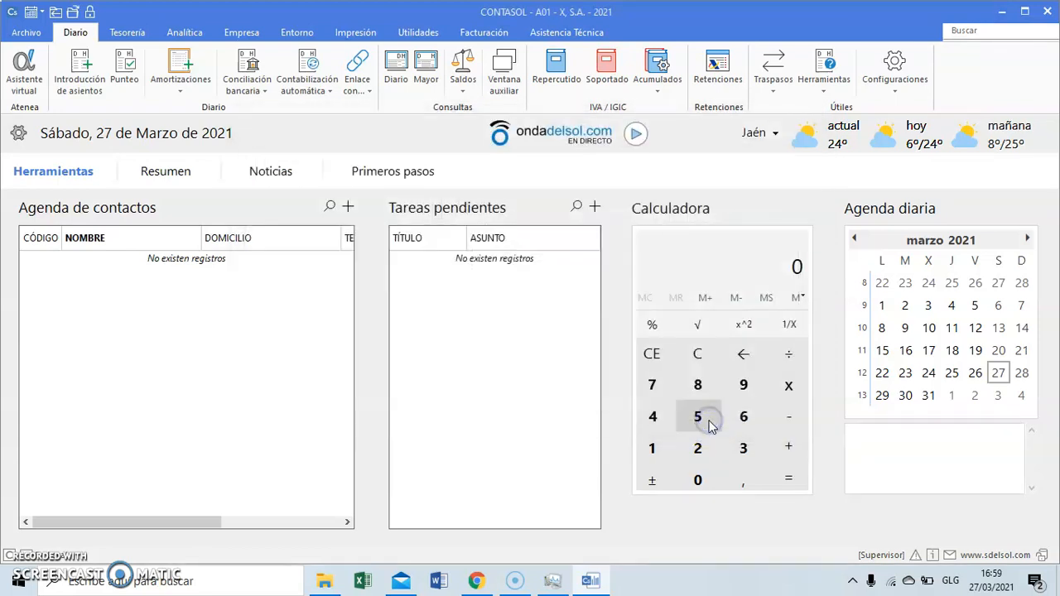